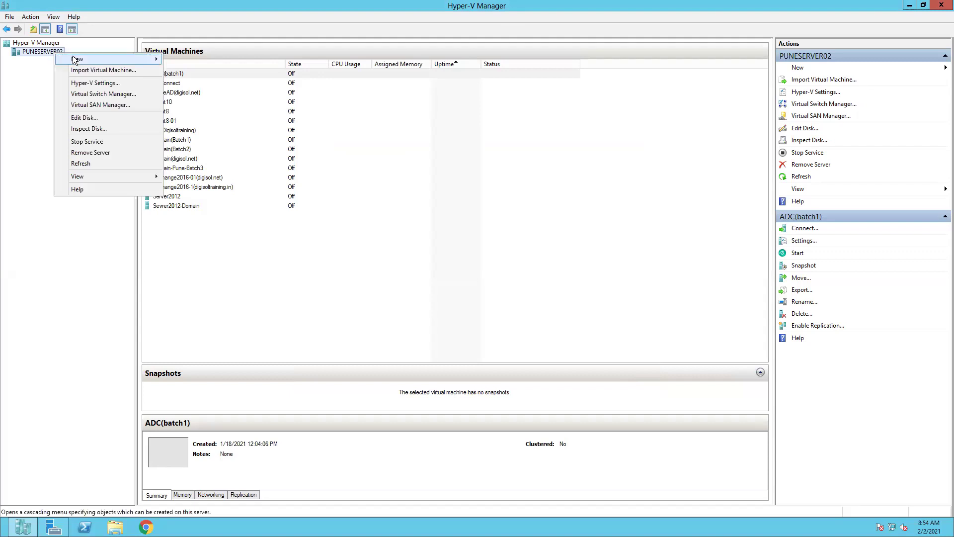
Start creating a new virtual machine on PUNESERVER02 and name it EXCH2016
click(193, 58)
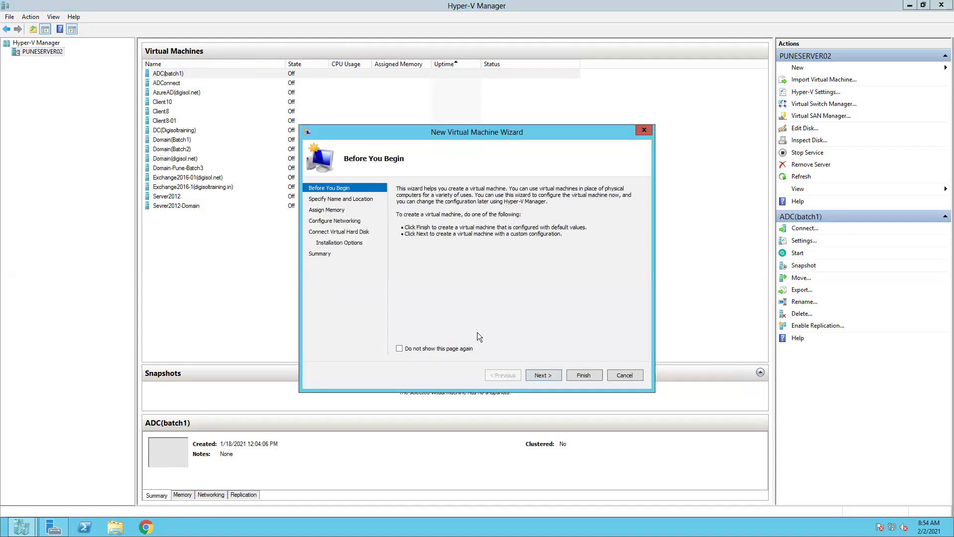
click(536, 374)
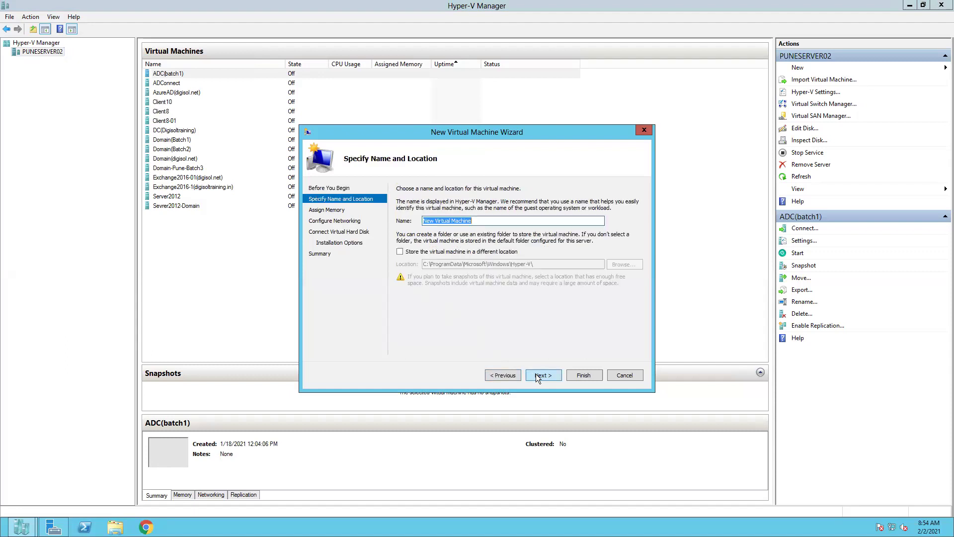
text(Exchane)
key(BackSpace)
key(BackSpace)
key(BackSpace)
key(BackSpace)
key(BackSpace)
text(XC)
text(H02)
text(01)
text(6)
click(438, 220)
key(BackSpace)
drag(439, 221, 420, 222)
click(462, 219)
Enable storing the virtual machine in a different location and create a folder named EXCH2016 in C:\VM-Storage
click(401, 252)
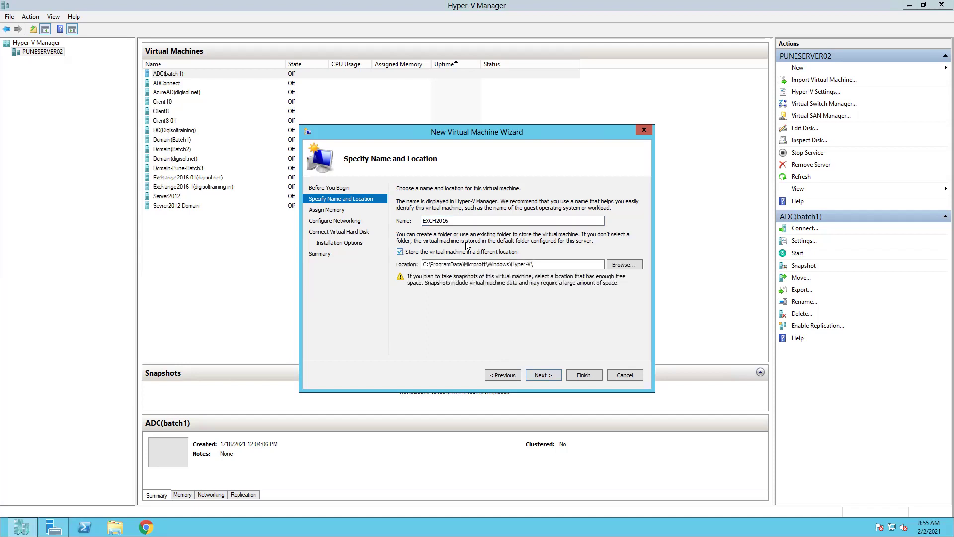
click(623, 265)
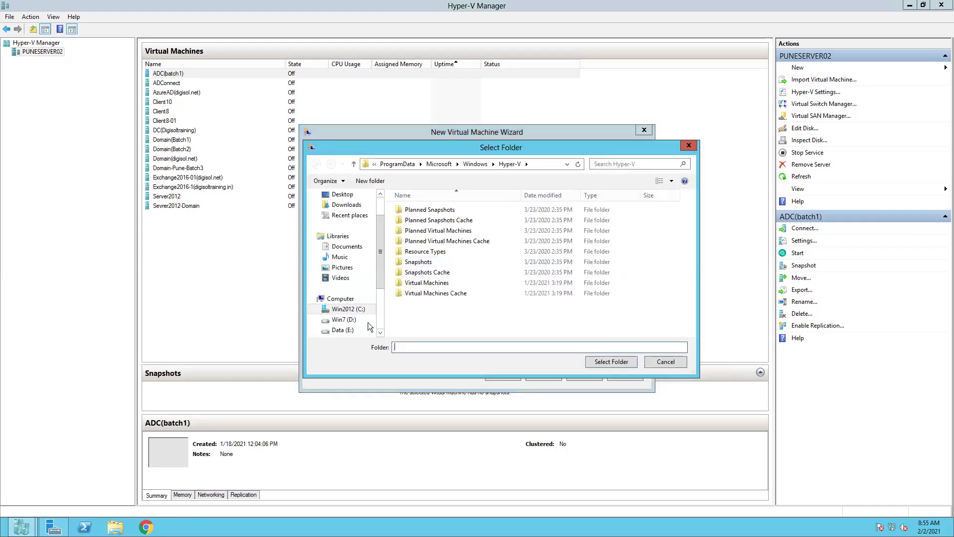
click(348, 309)
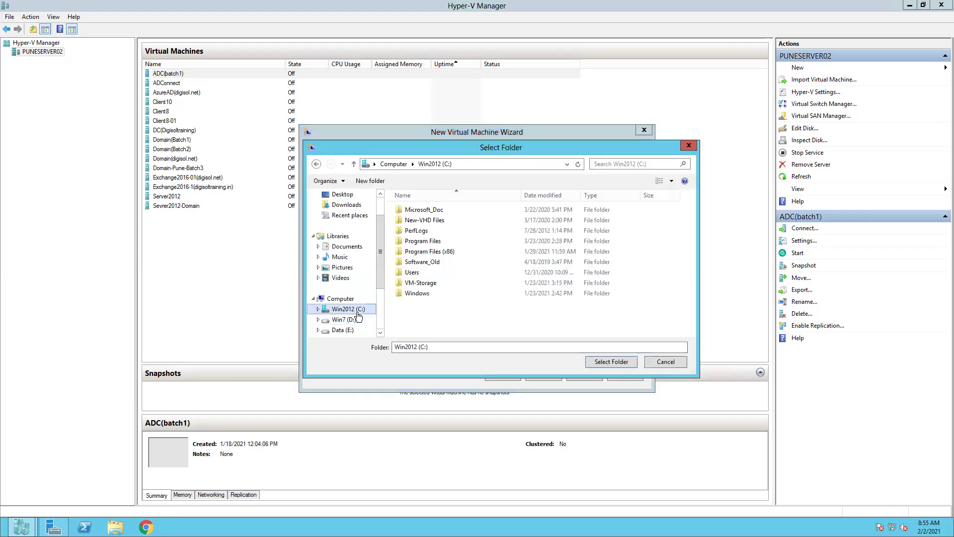
double_click(422, 283)
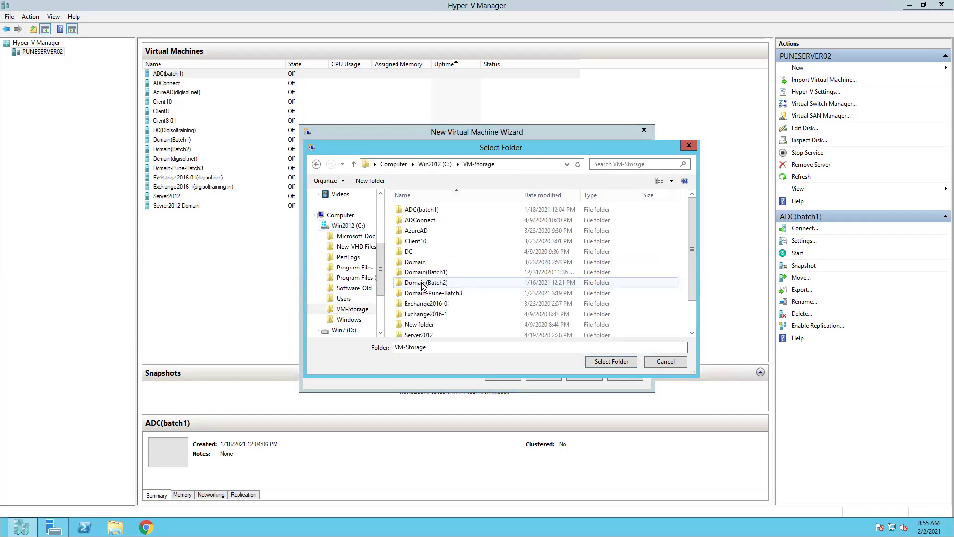
drag(692, 284, 695, 320)
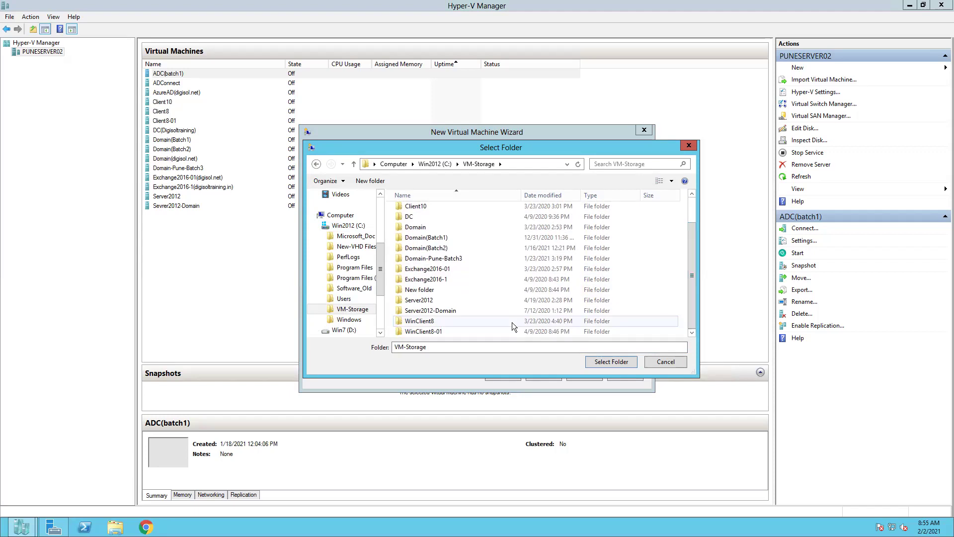
right_click(490, 307)
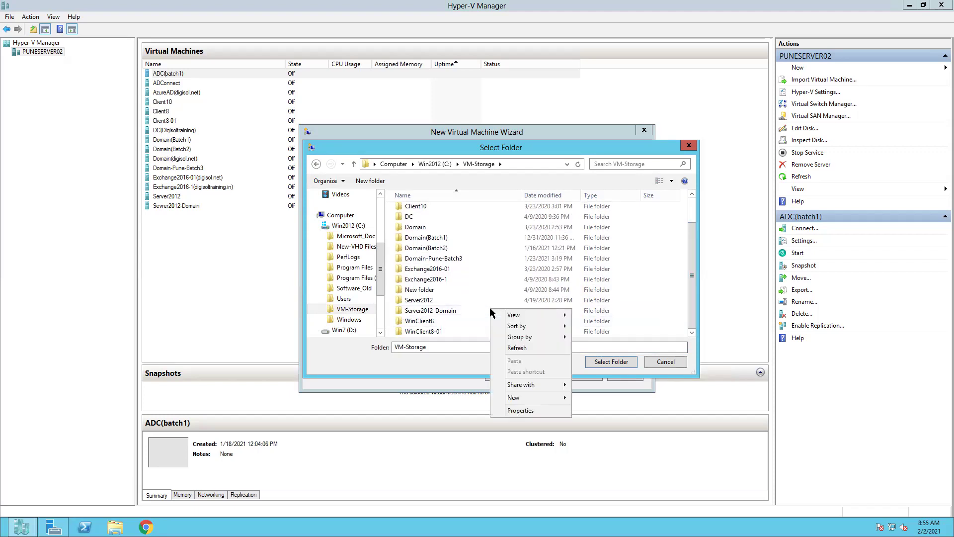
mouse_move(524, 394)
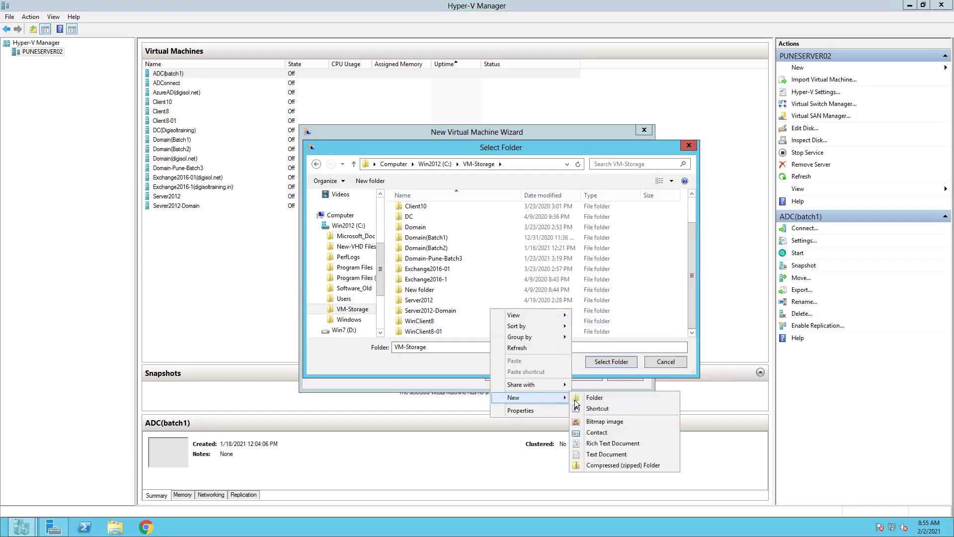
click(599, 399)
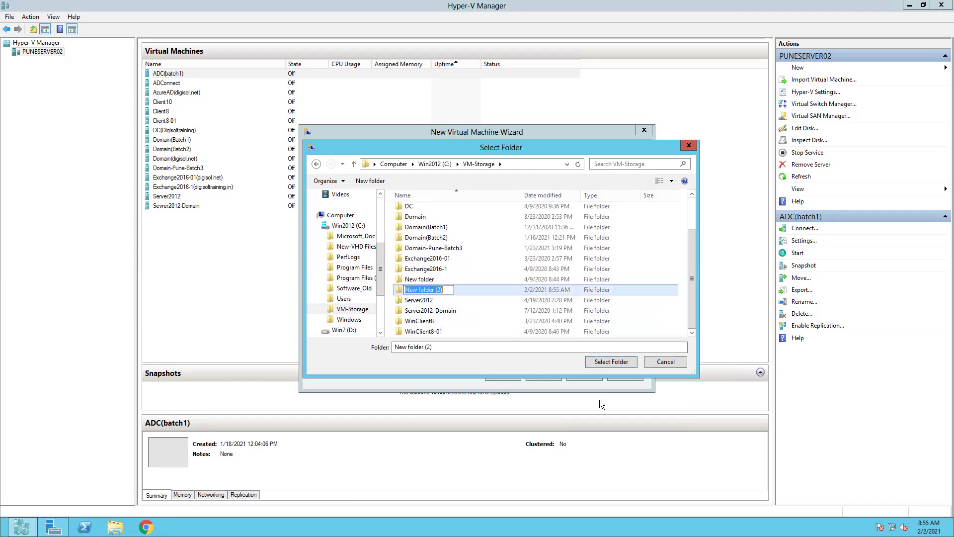
text(EXCH2016)
click(498, 256)
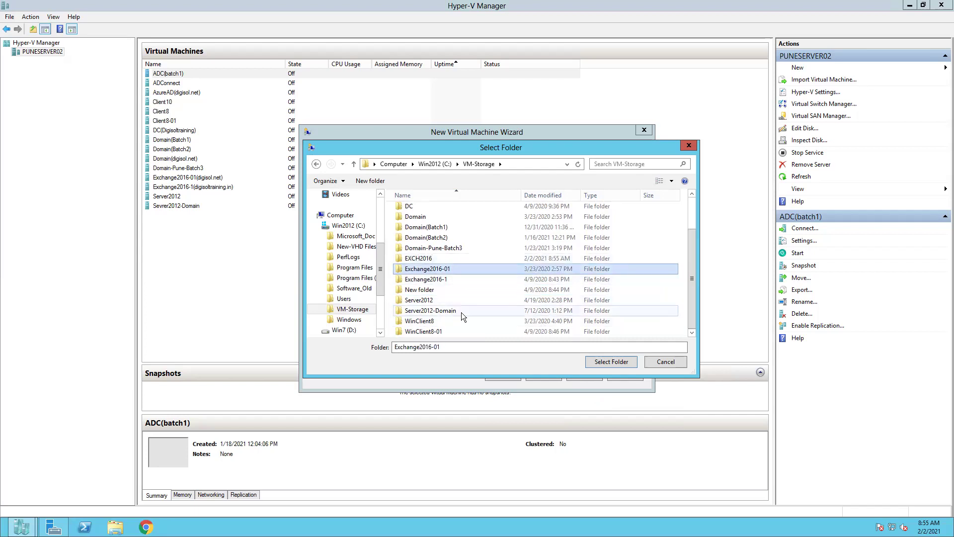
Choose the EXCH2016 folder in C:\VM-Storage as the virtual machine's location and accept the name and location settings
click(416, 261)
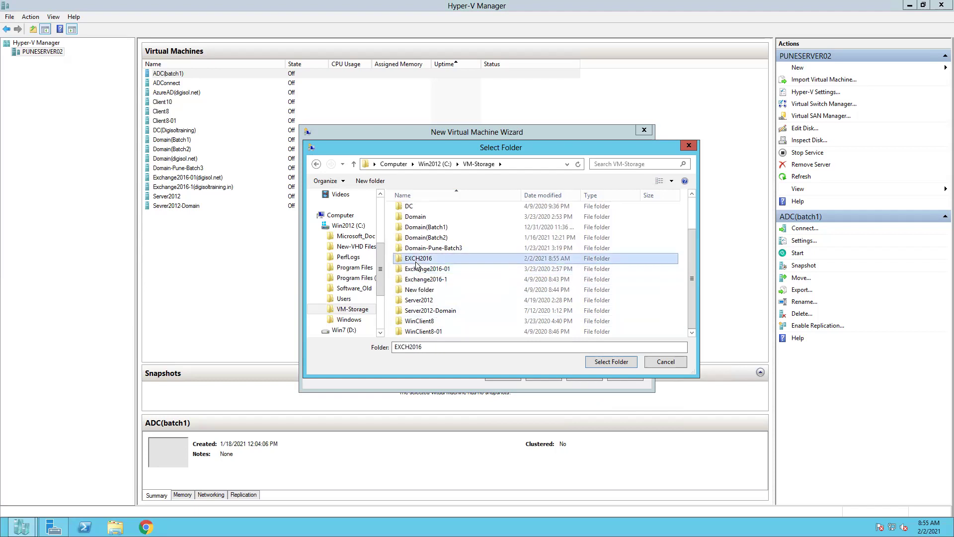
double_click(416, 259)
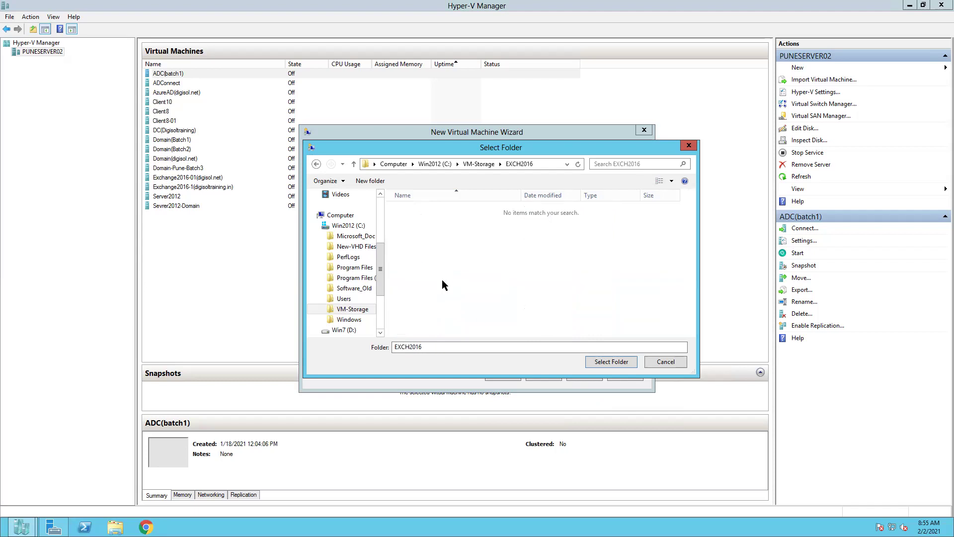
click(591, 362)
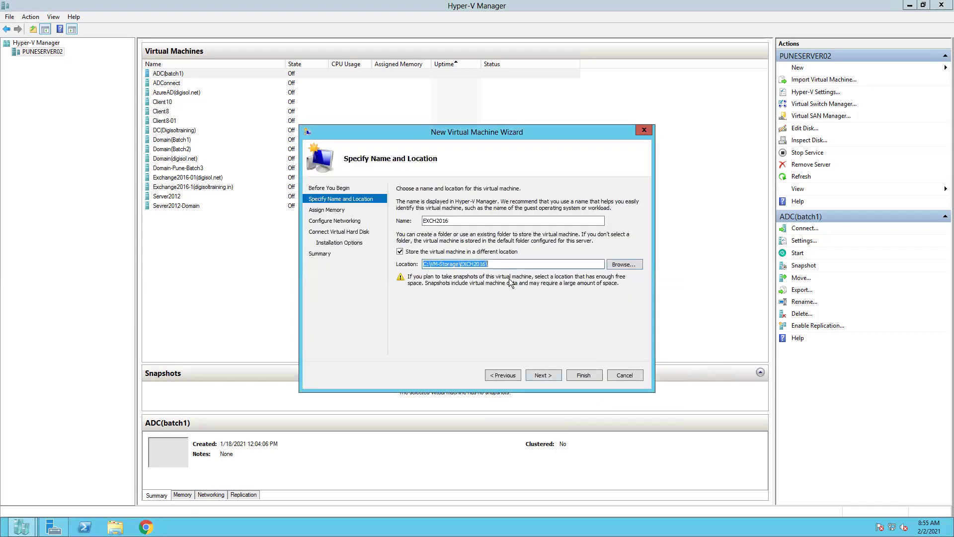
click(536, 374)
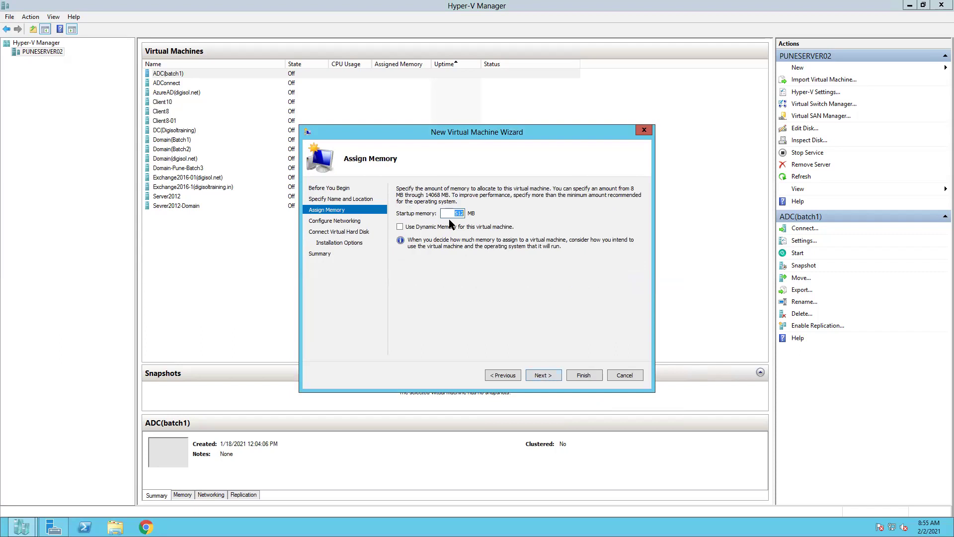
Assign 8000 MB of startup memory and connect the network adapter to Internal Virtual Switch
text(8000)
click(539, 375)
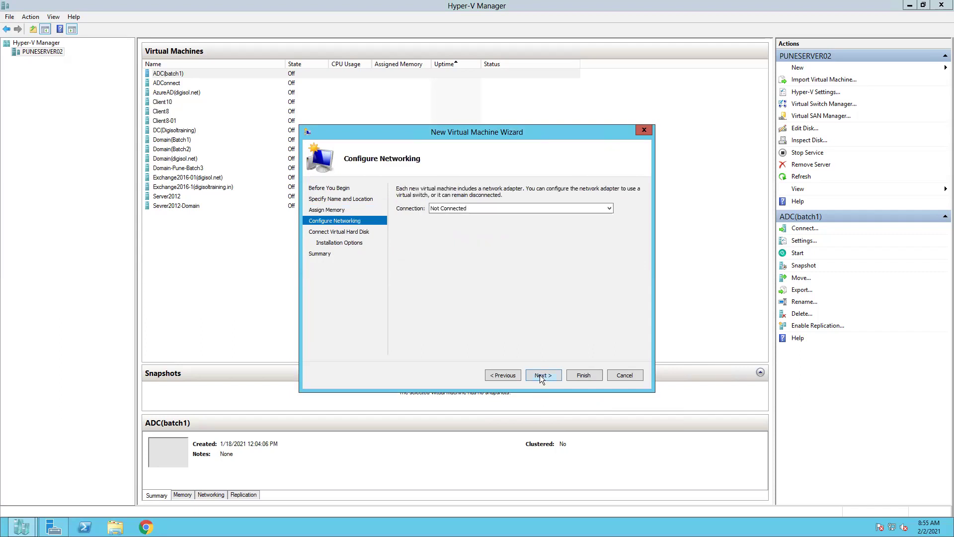
click(502, 210)
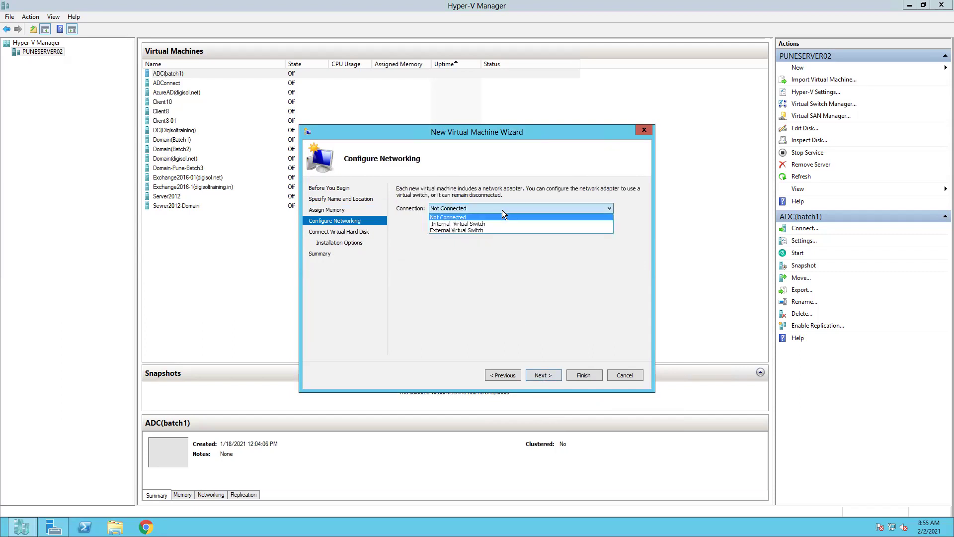
click(481, 223)
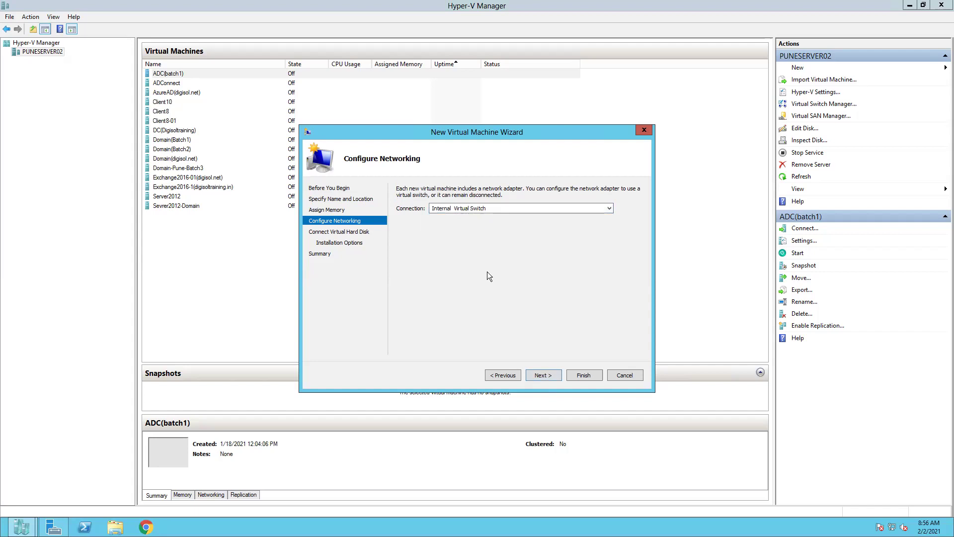
click(539, 375)
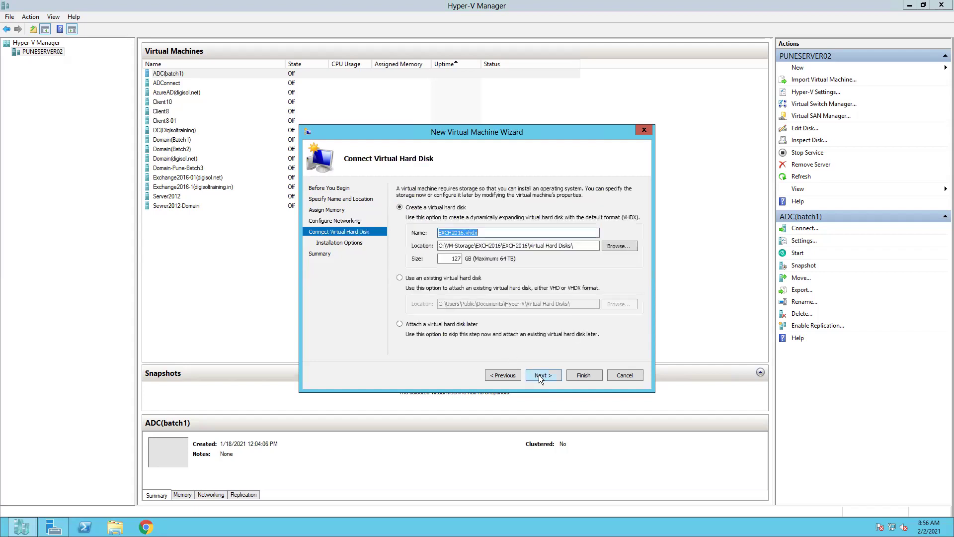
Set the new virtual hard disk's size to 50 GB, keeping the proposed disk name and location
double_click(443, 258)
text(50)
click(545, 376)
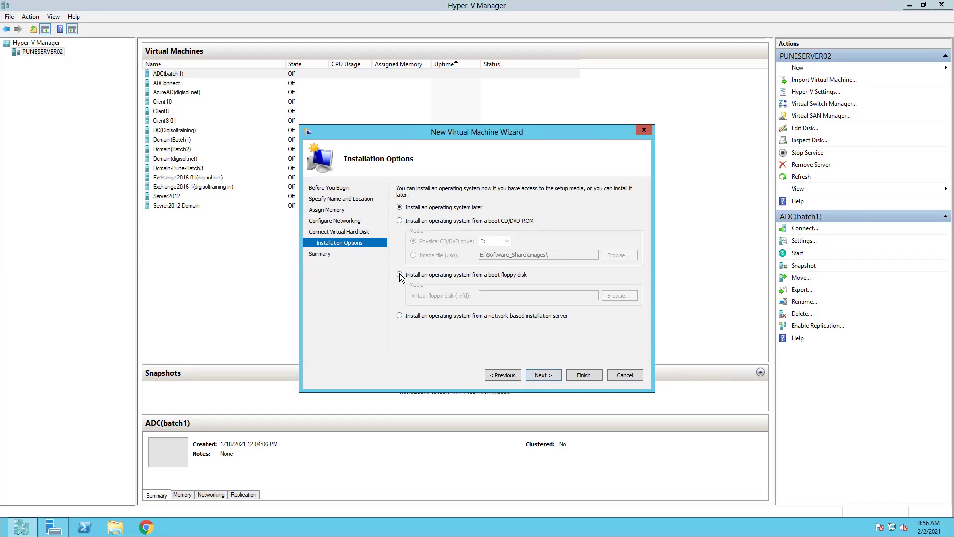
Set the operating system to install from the image file Win2012_X64FRE_SERVER_EVAL_EN-US-HRM_SSS_X64FREE_EN-US_DV5 and finish creating the virtual machine
click(399, 222)
click(414, 255)
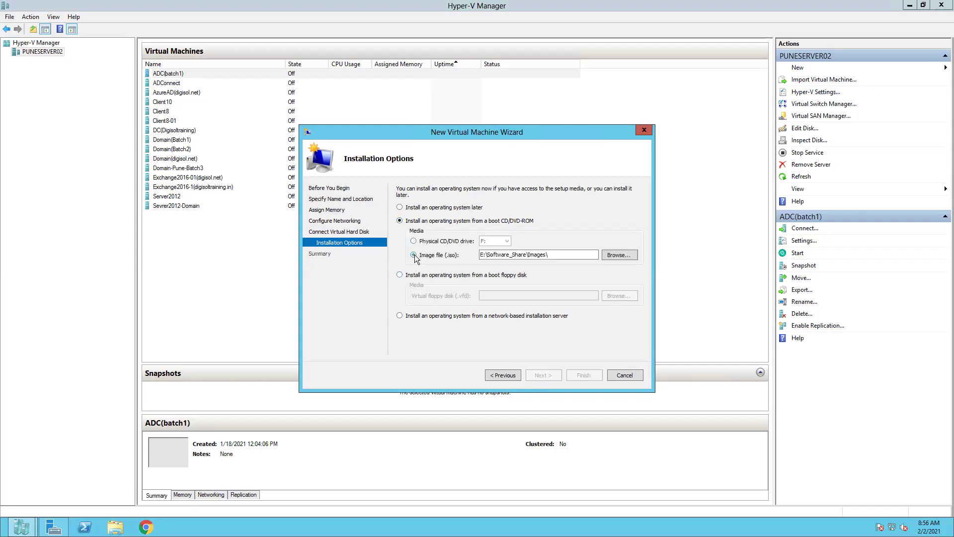
click(616, 255)
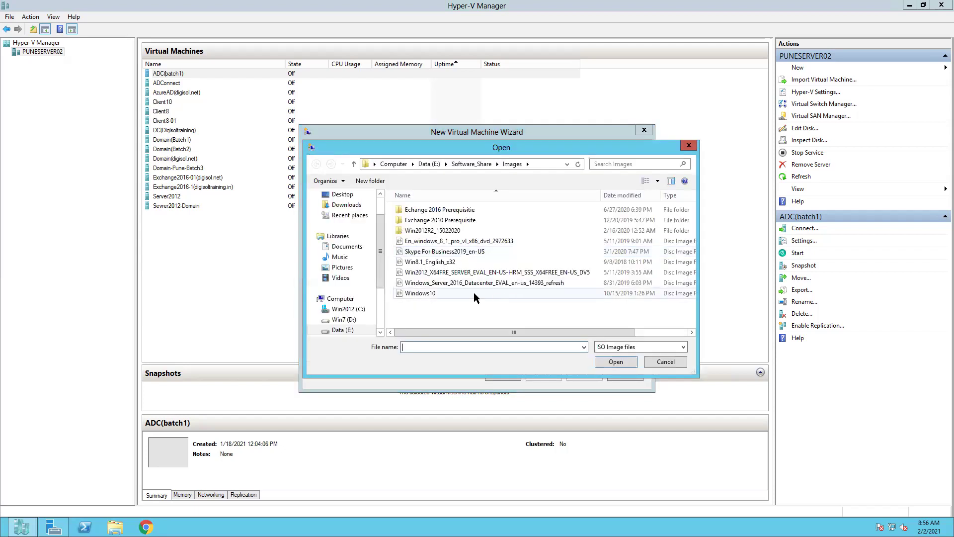
click(468, 273)
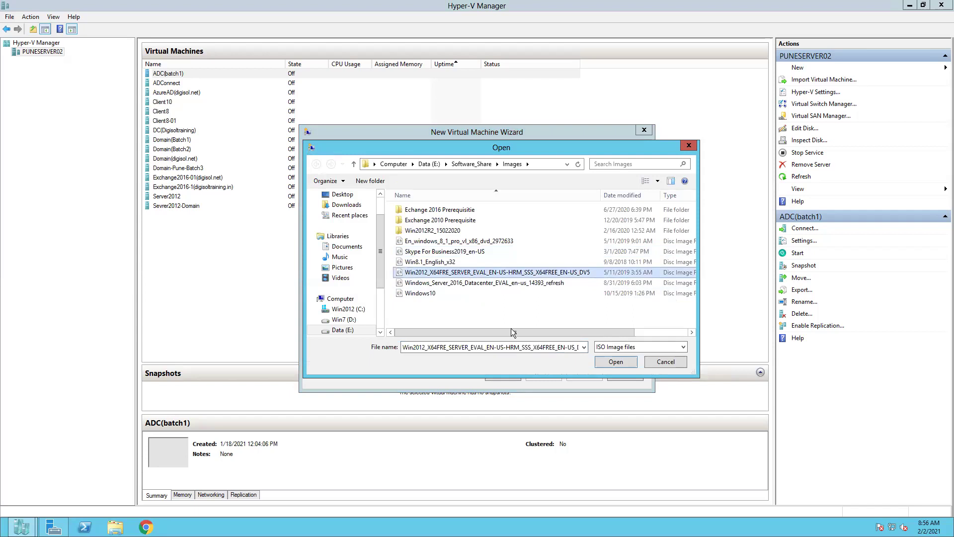
click(604, 362)
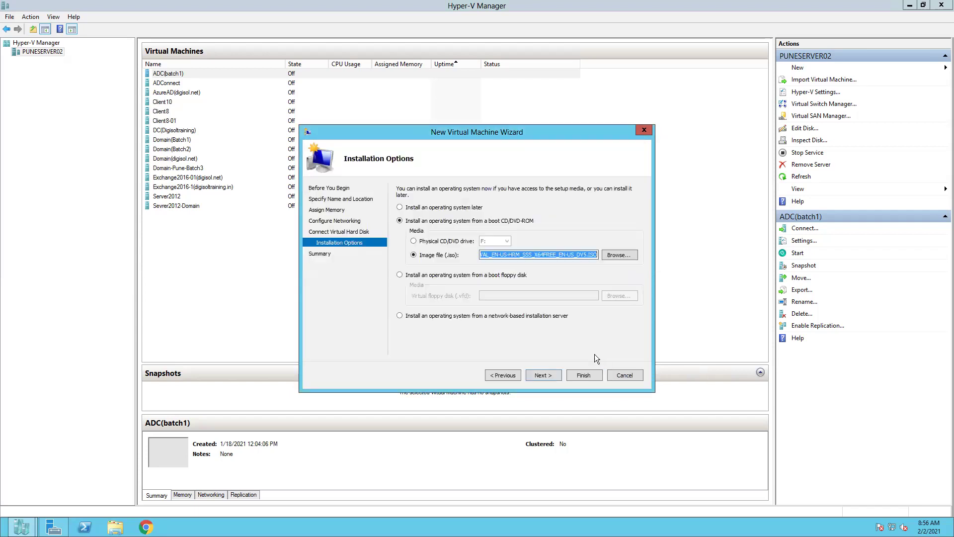
click(544, 376)
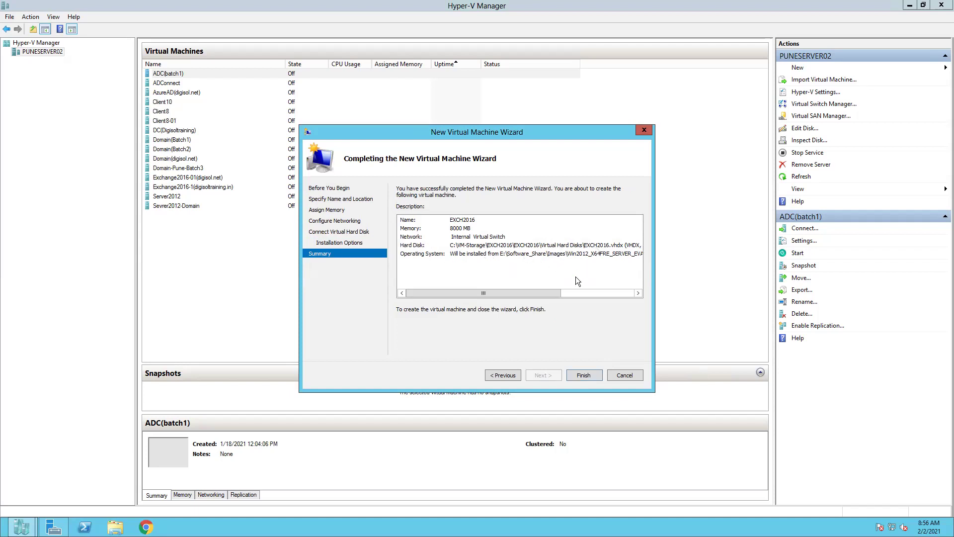
click(584, 375)
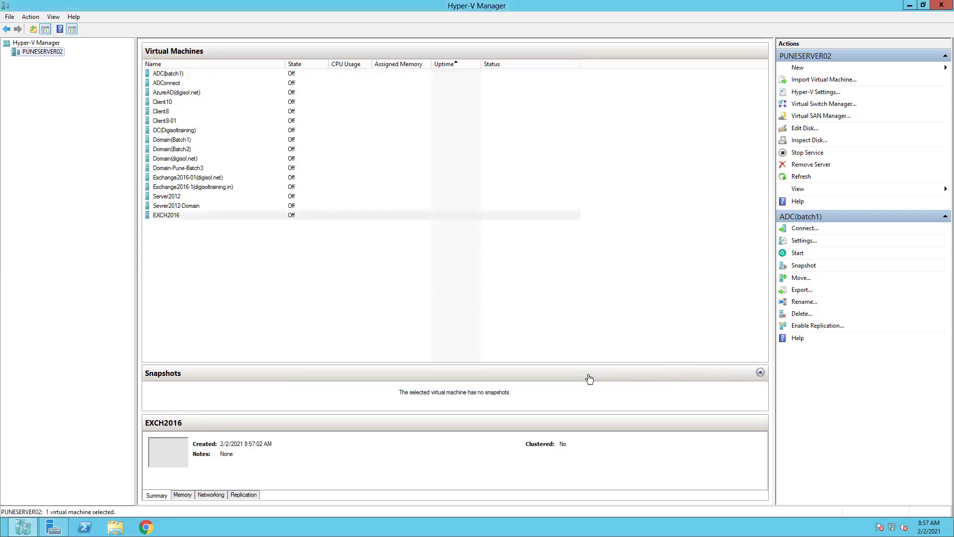
Start the EXCH2016 virtual machine and connect to its console in full-screen mode
right_click(173, 216)
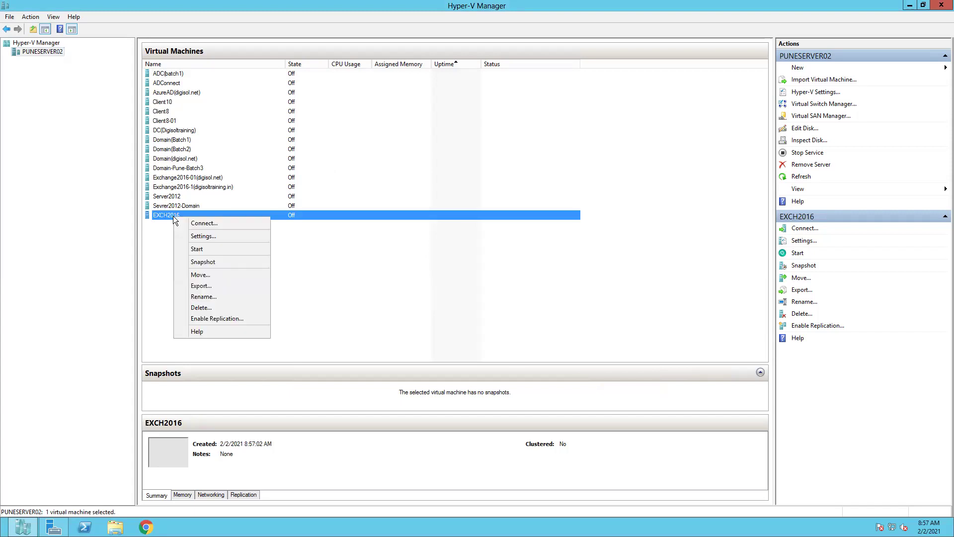
click(195, 249)
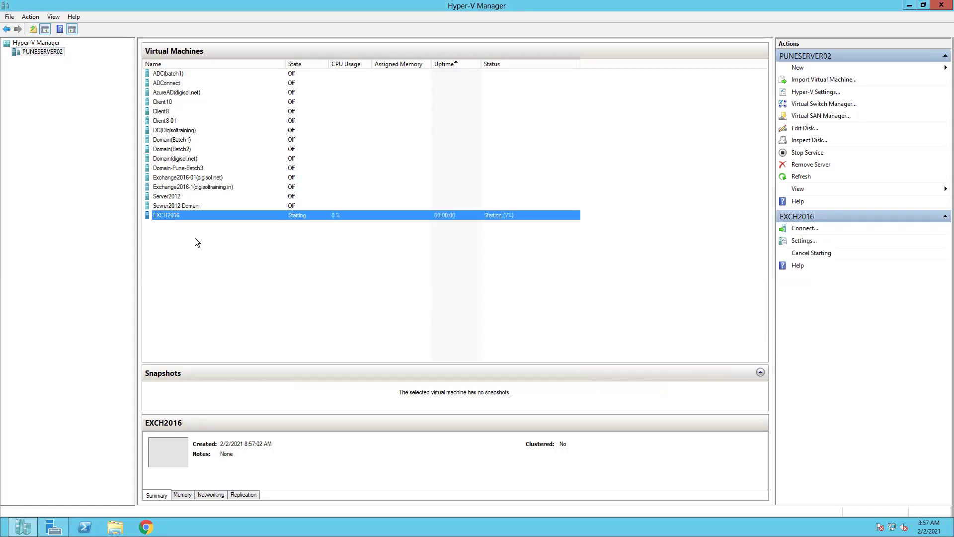
right_click(191, 217)
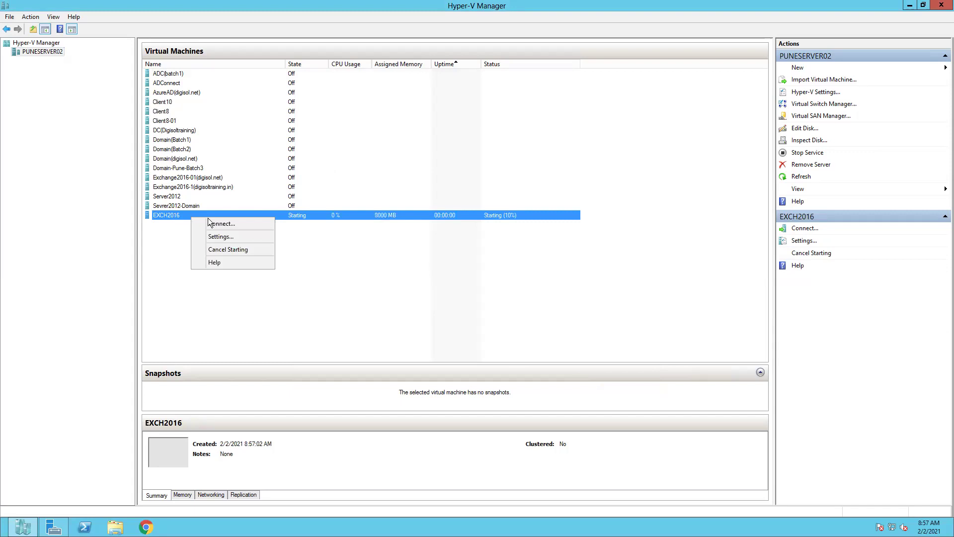
click(214, 223)
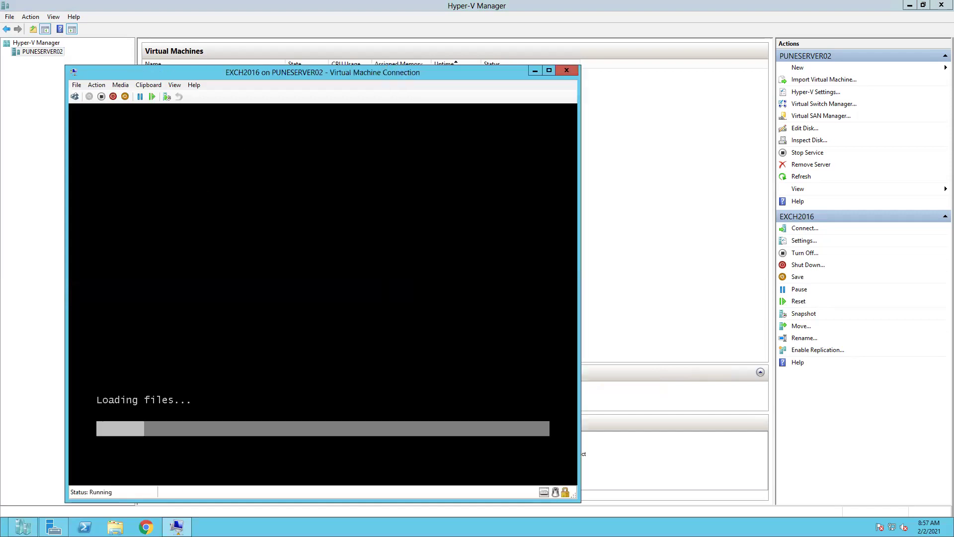
click(174, 85)
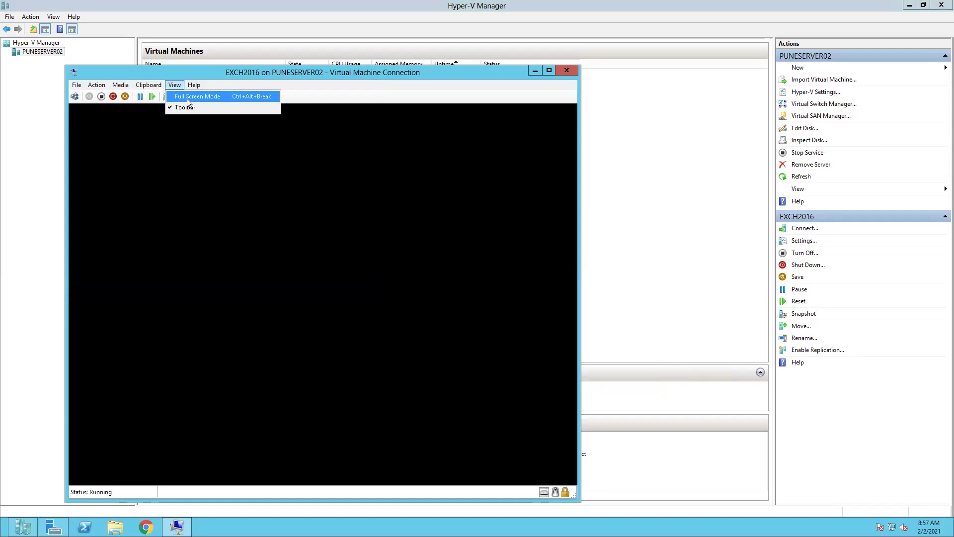
click(187, 98)
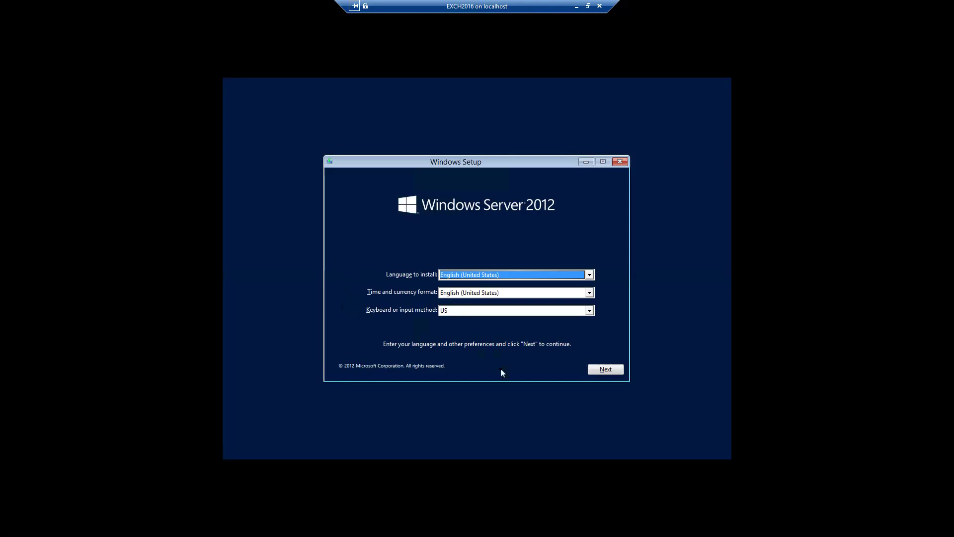
Begin the Windows Server 2012 installation with the default language settings and select Windows Server 2012 Standard Evaluation (Server with a GUI)
click(602, 374)
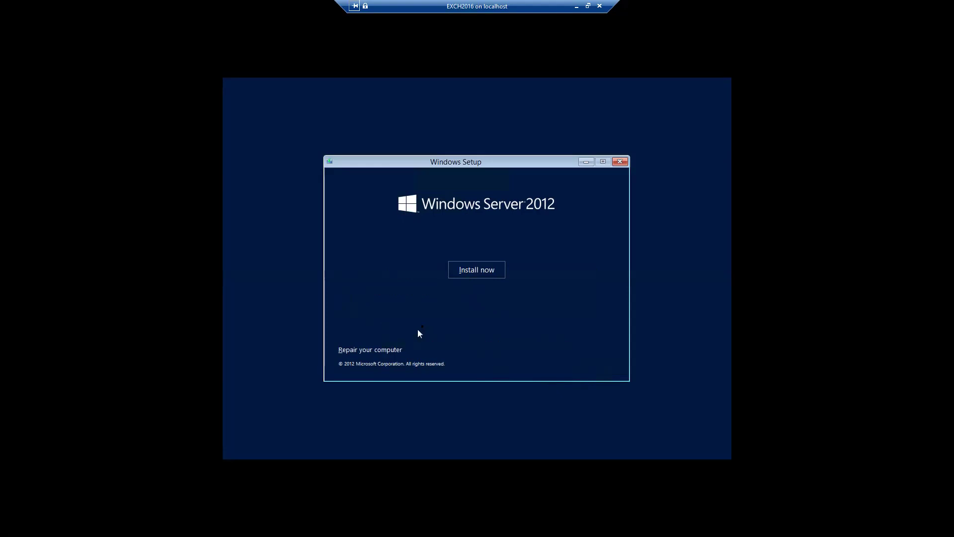
click(474, 276)
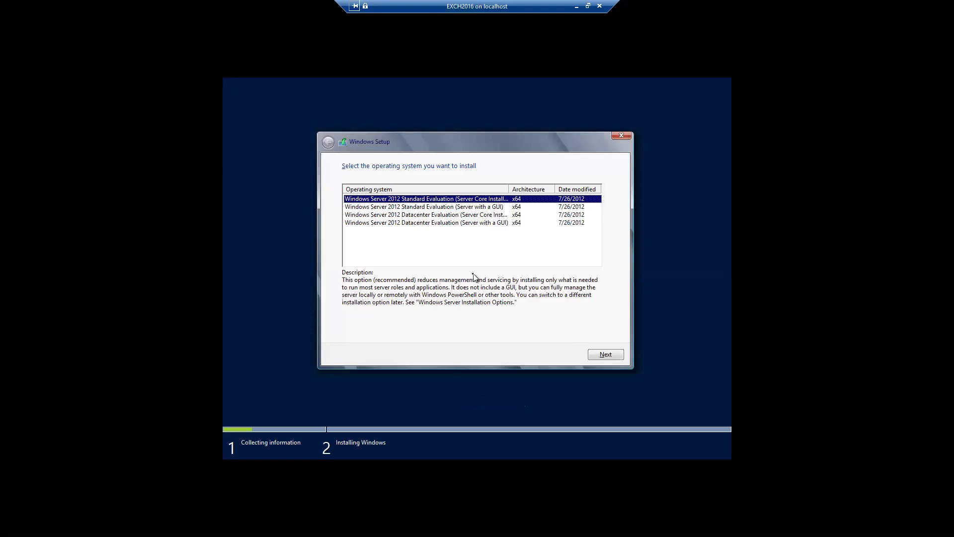
click(447, 207)
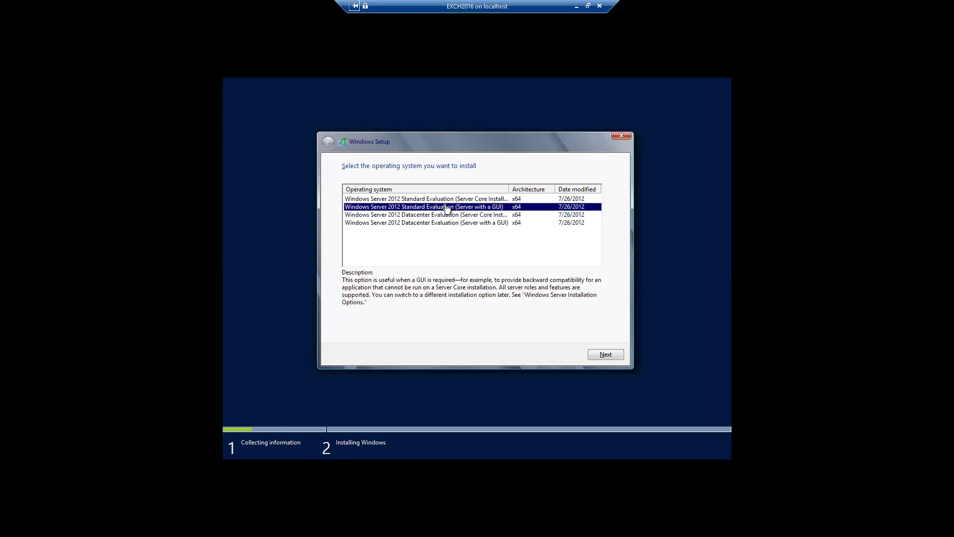
View the Standard Evaluation Server Core edition's description, and proceed with Windows Server 2012 Standard Evaluation (Server with a GUI)
click(447, 200)
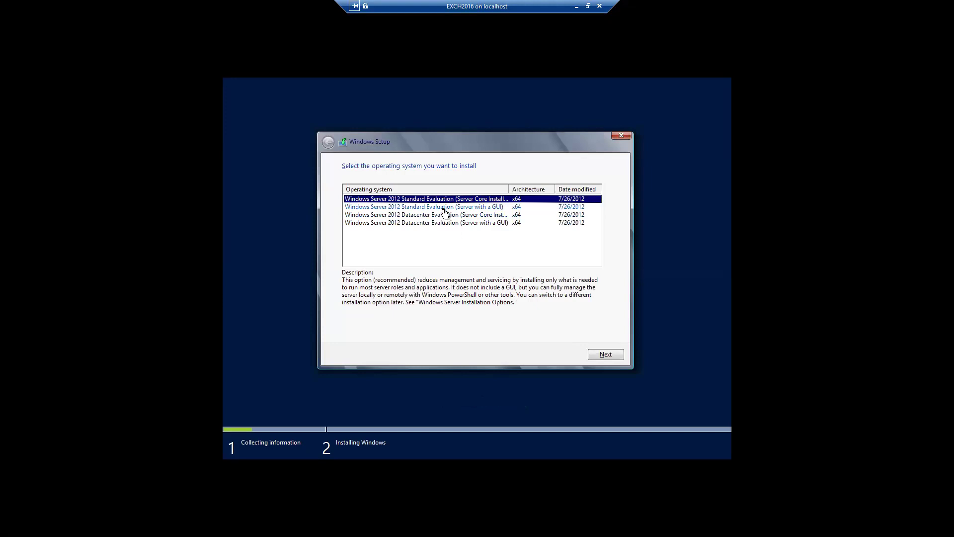
click(443, 207)
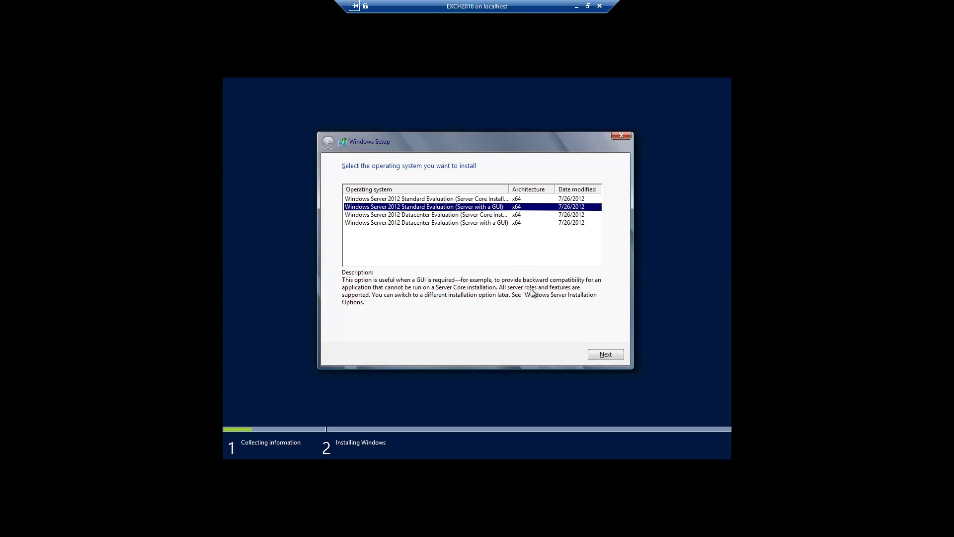
click(598, 355)
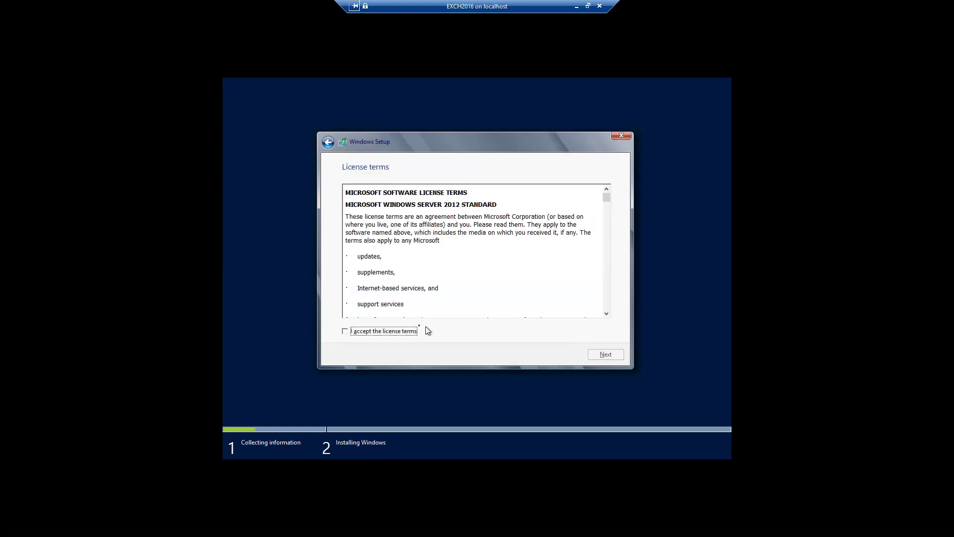
Accept the license terms and choose the custom installation type that installs Windows only
click(345, 331)
click(597, 356)
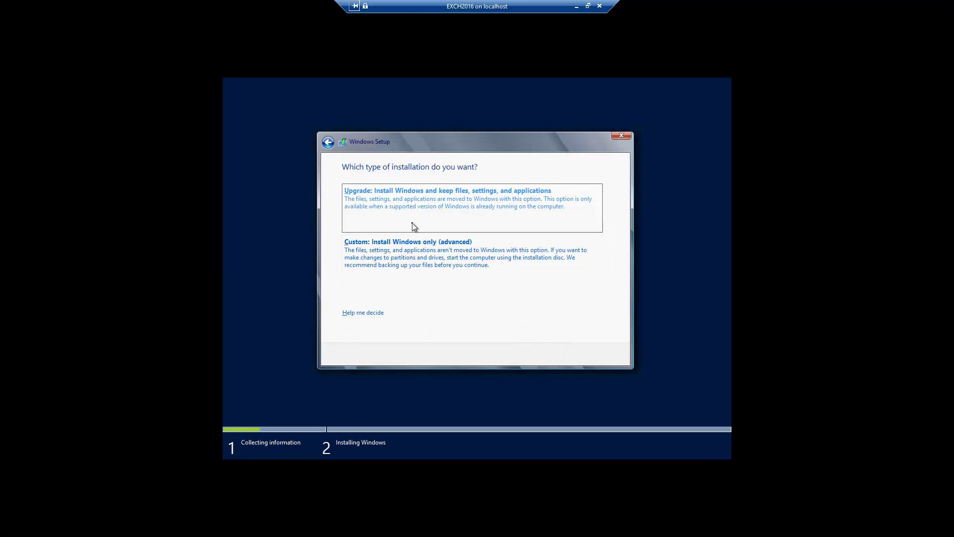
click(411, 248)
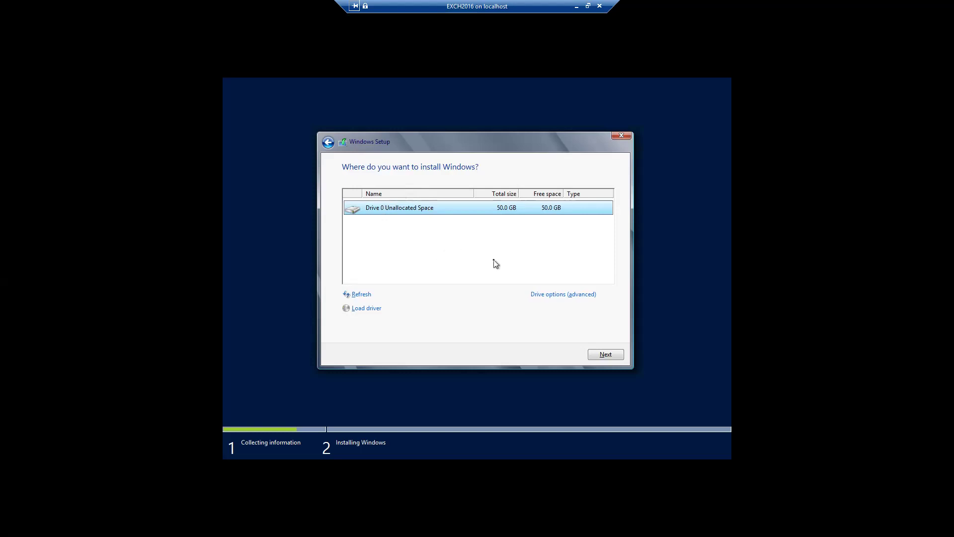
Create a 40000 MB partition in Drive 0's unallocated space, allowing the additional system partitions, and start installing Windows on the new primary partition
click(581, 299)
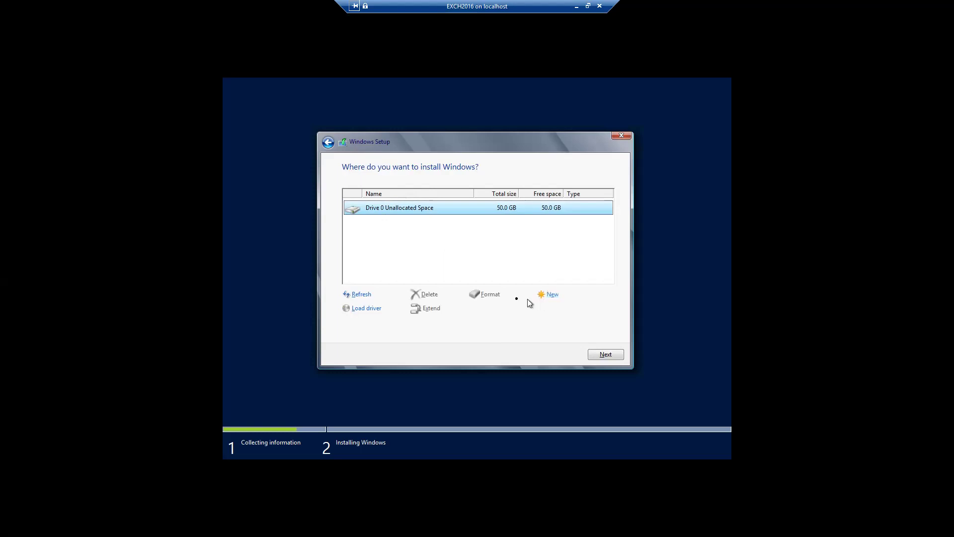
click(553, 296)
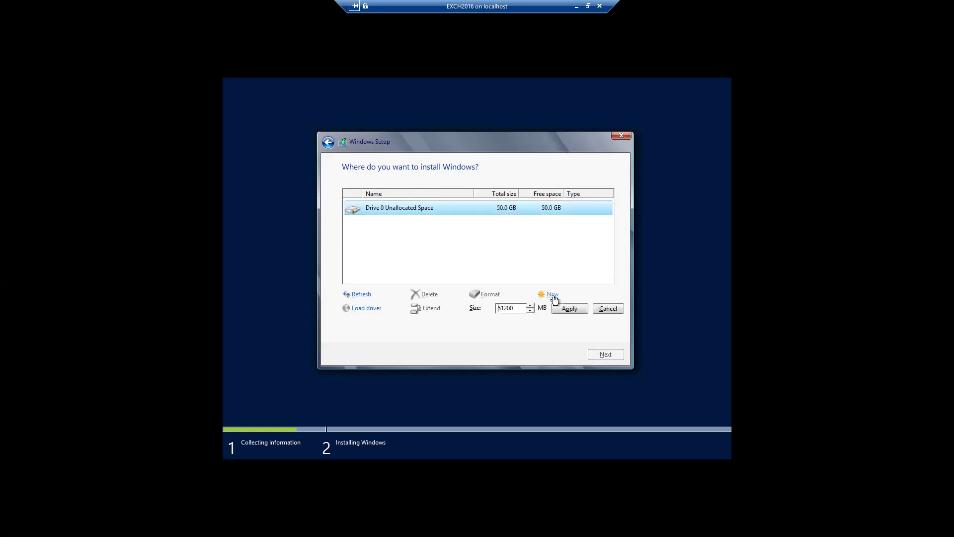
drag(521, 310, 497, 310)
text(40000)
click(564, 312)
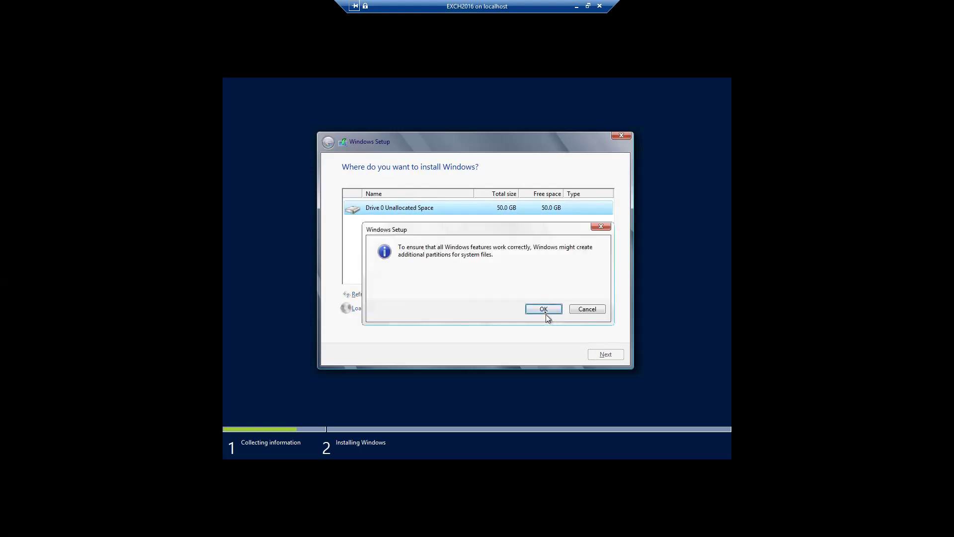
click(545, 312)
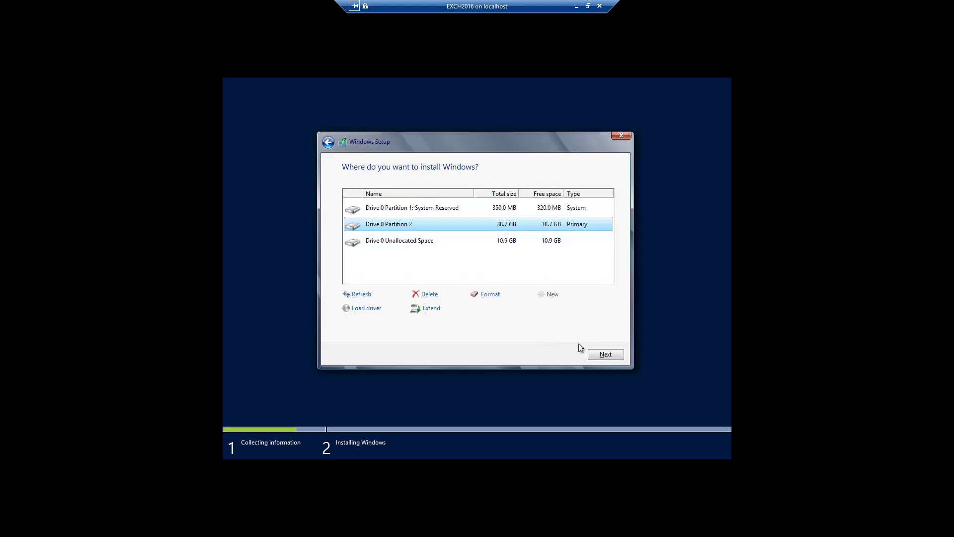
click(604, 355)
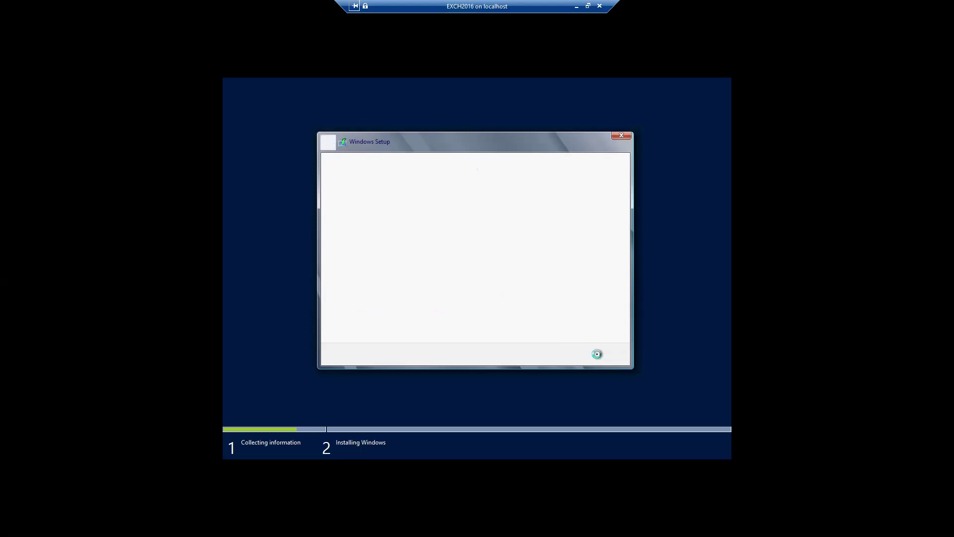